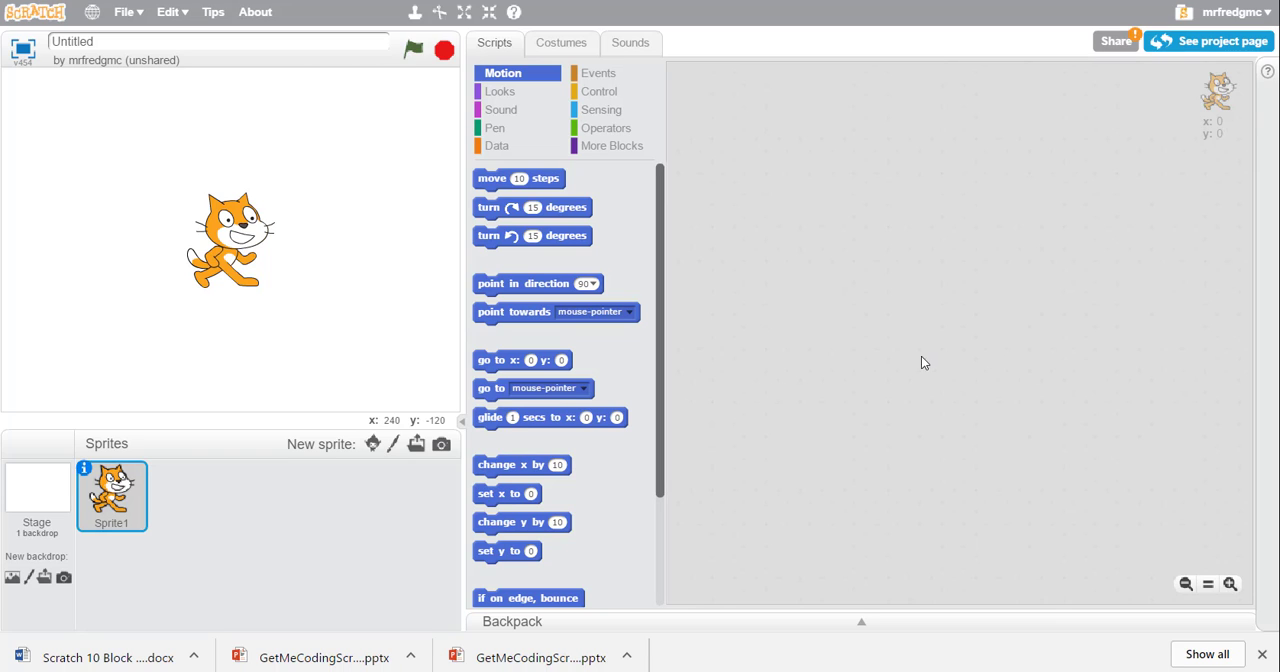
# Drag the cat sprite about the stage and drop it just right of and below centre.
pyautogui.click(244, 235)
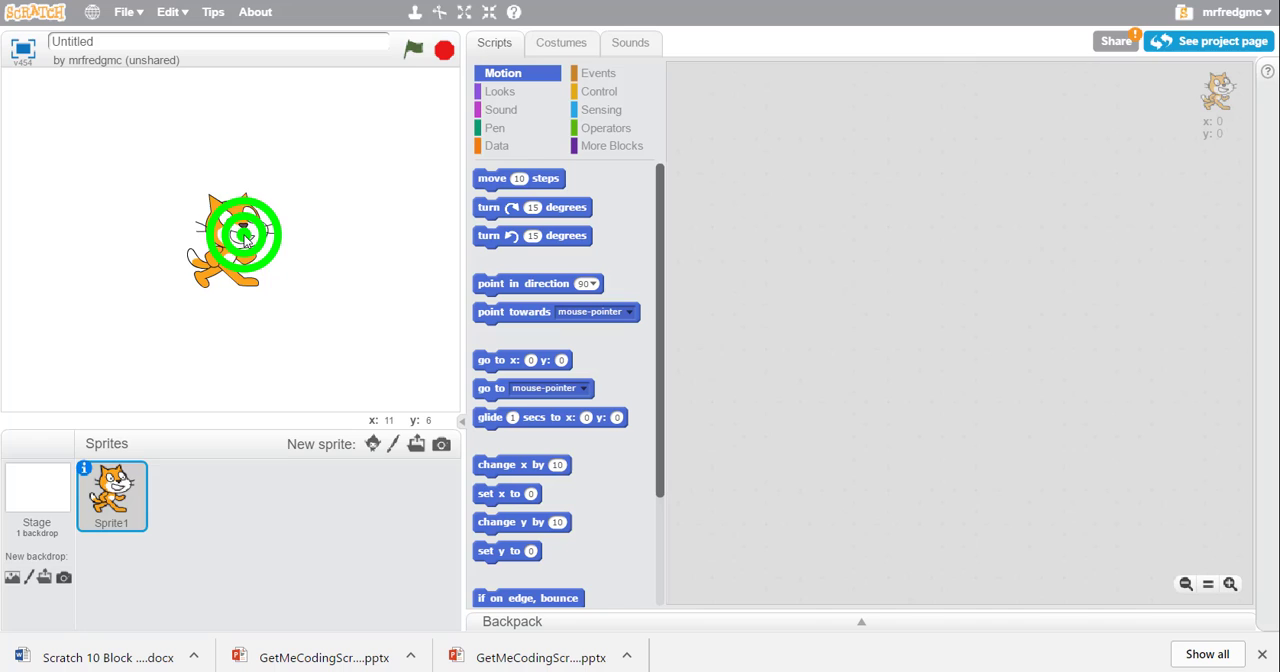
pyautogui.moveTo(244, 235)
pyautogui.mouseDown()
pyautogui.moveTo(314, 252)
pyautogui.moveTo(228, 245)
pyautogui.mouseUp()
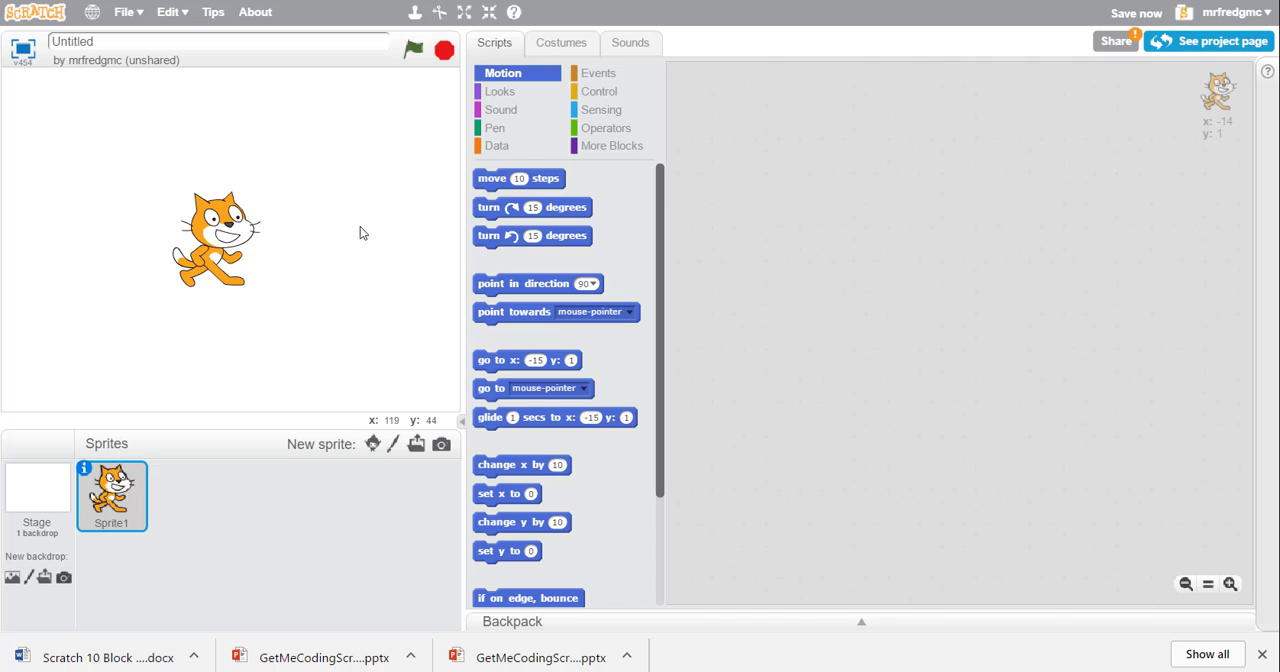
pyautogui.moveTo(224, 234); pyautogui.dragTo(228, 238)
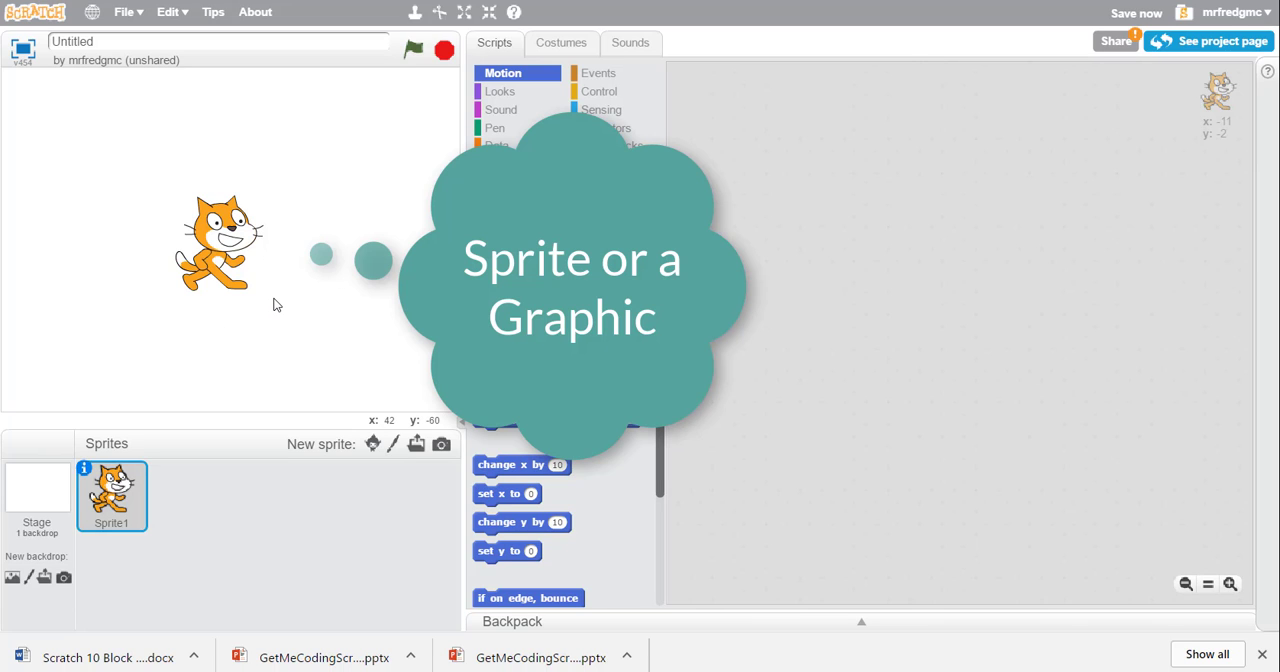
pyautogui.moveTo(238, 243)
pyautogui.mouseDown()
pyautogui.moveTo(242, 253)
pyautogui.moveTo(218, 240)
pyautogui.moveTo(251, 296)
pyautogui.mouseUp()
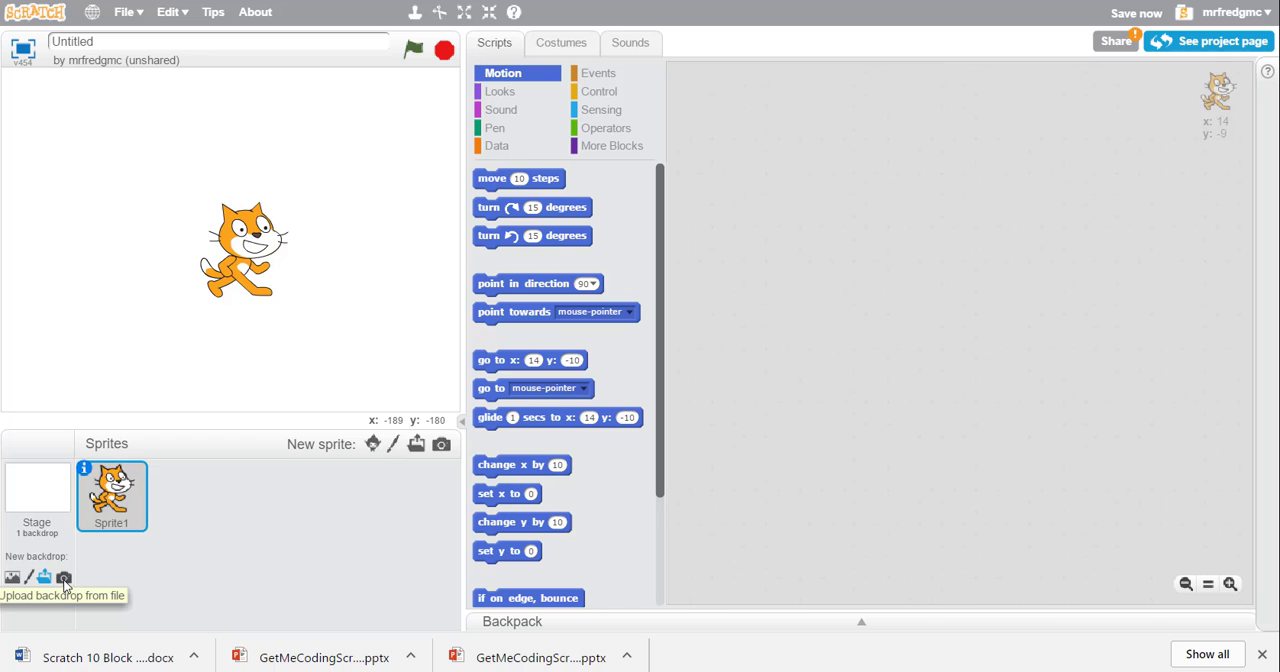
# Add the 'boardwalk' scene from the Backdrop Library as the stage backdrop.
pyautogui.click(12, 577)
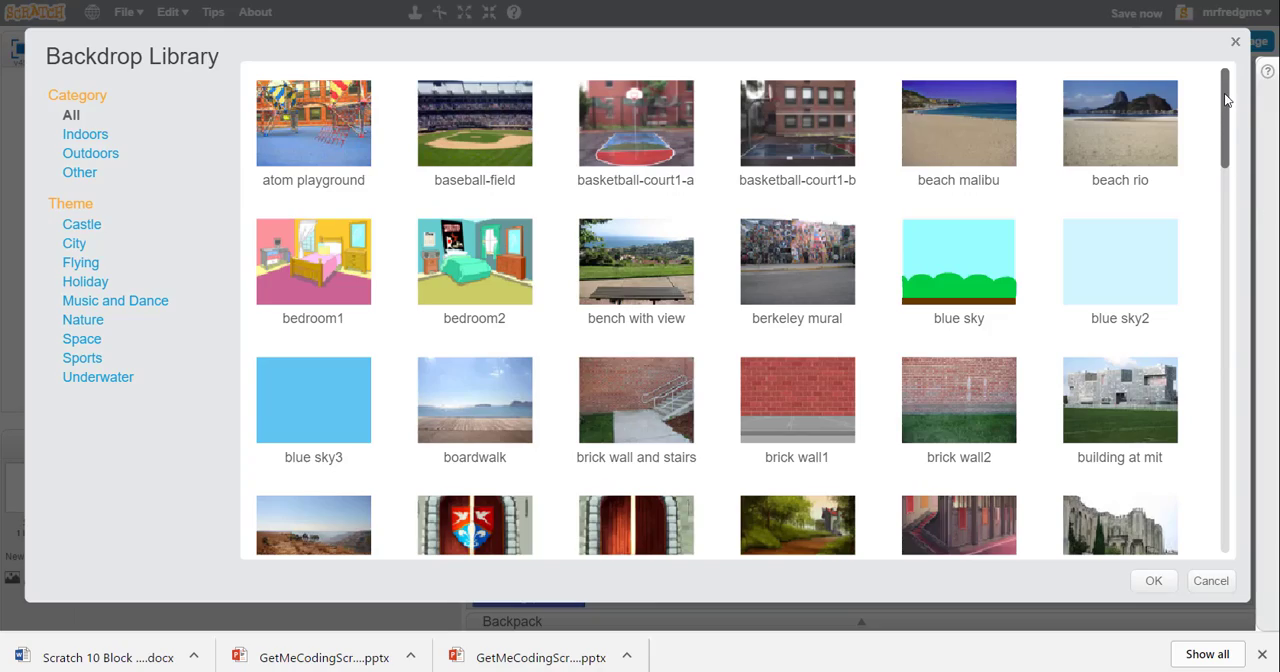
pyautogui.moveTo(1226, 100)
pyautogui.mouseDown()
pyautogui.moveTo(1207, 438)
pyautogui.moveTo(1228, 60)
pyautogui.mouseUp()
pyautogui.moveTo(1224, 108); pyautogui.dragTo(1215, 188)
pyautogui.scroll(-8, 1200, 250)
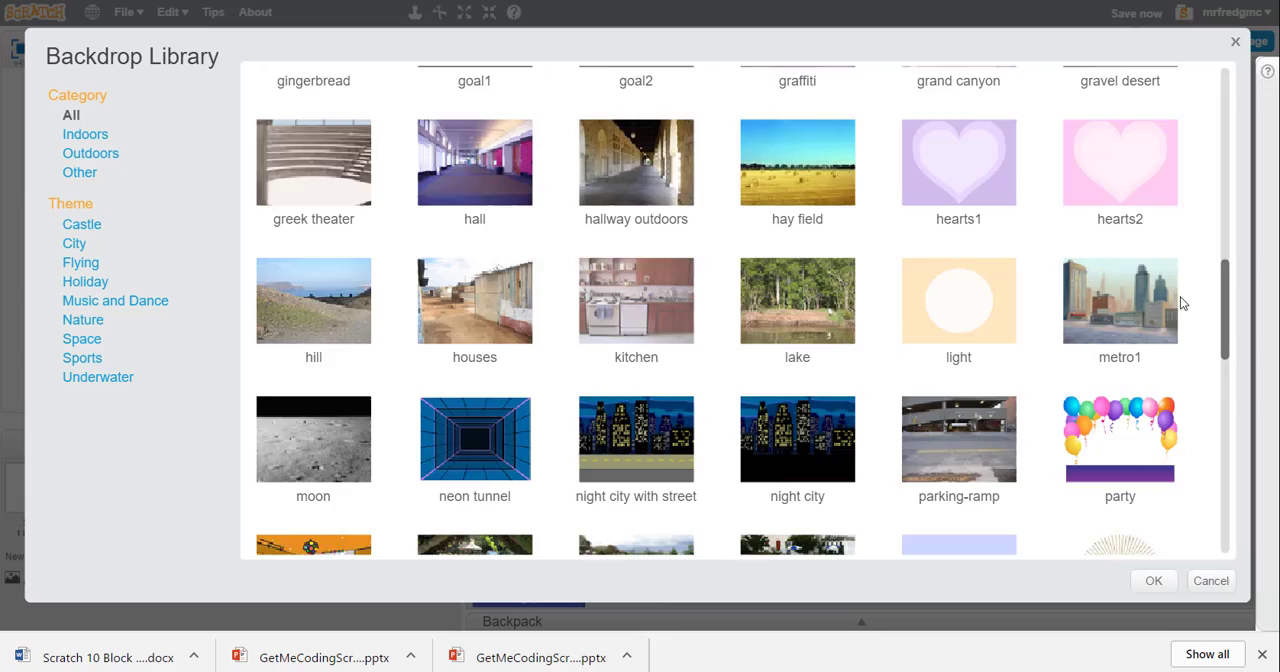
pyautogui.scroll(-10, 1168, 361)
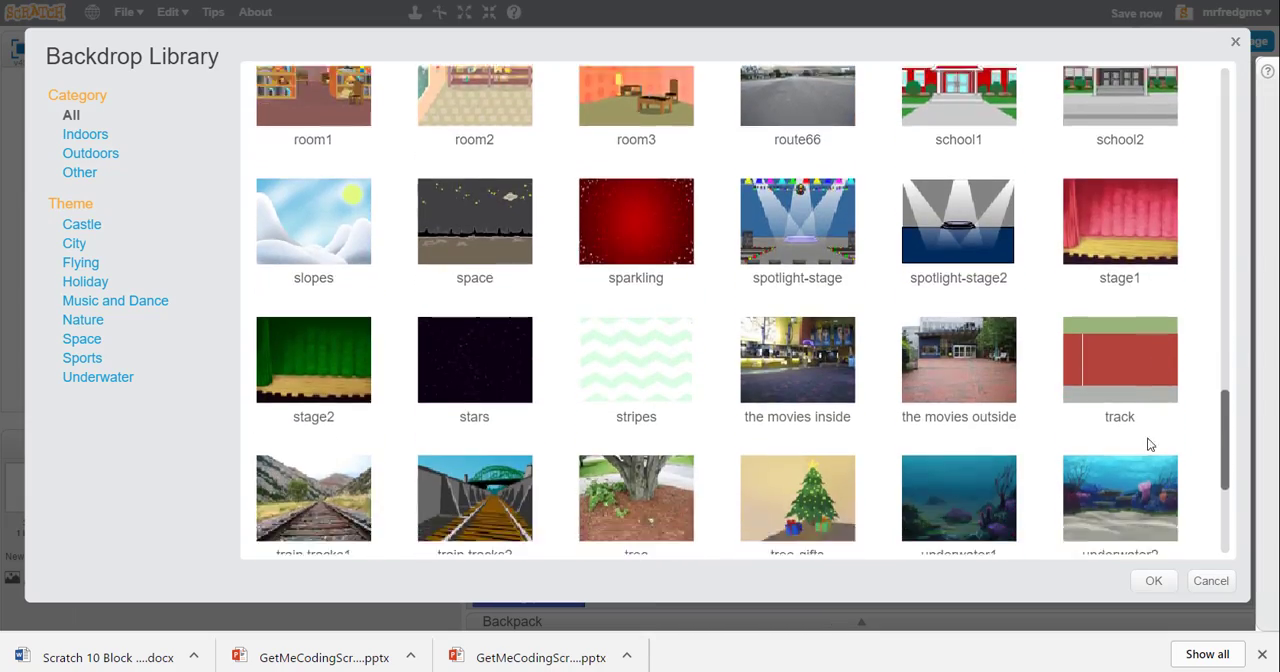
pyautogui.scroll(6, 1113, 528)
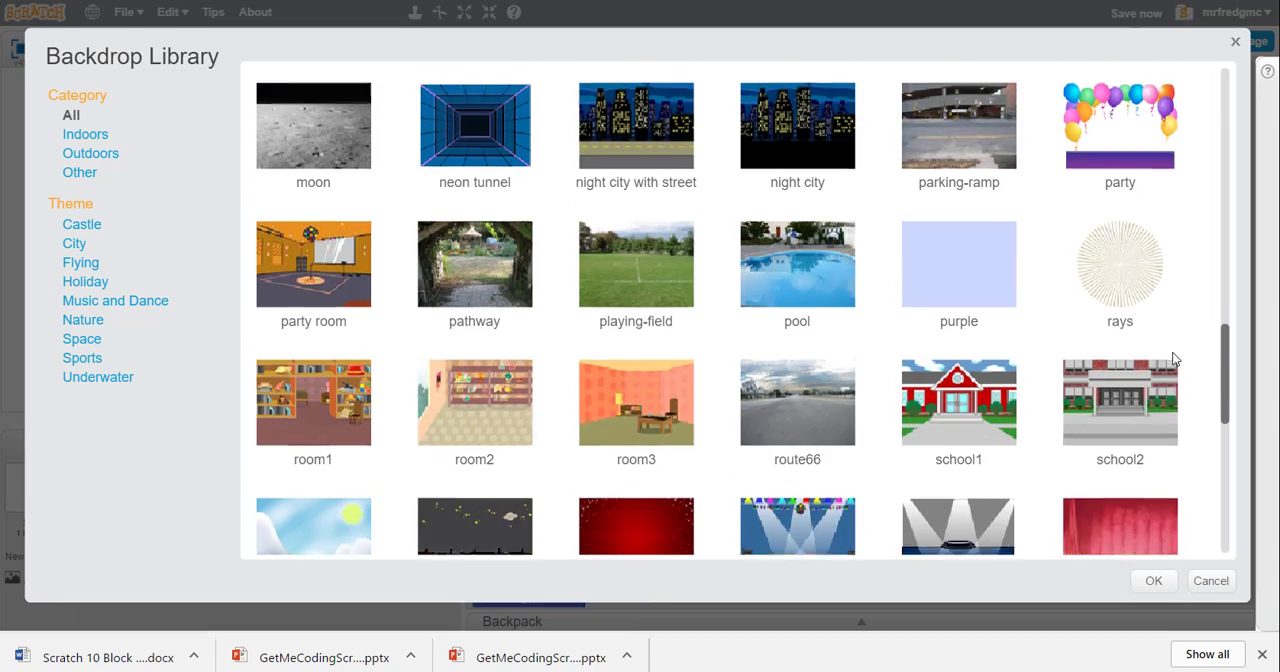
pyautogui.scroll(4, 1187, 242)
pyautogui.scroll(5, 1187, 242)
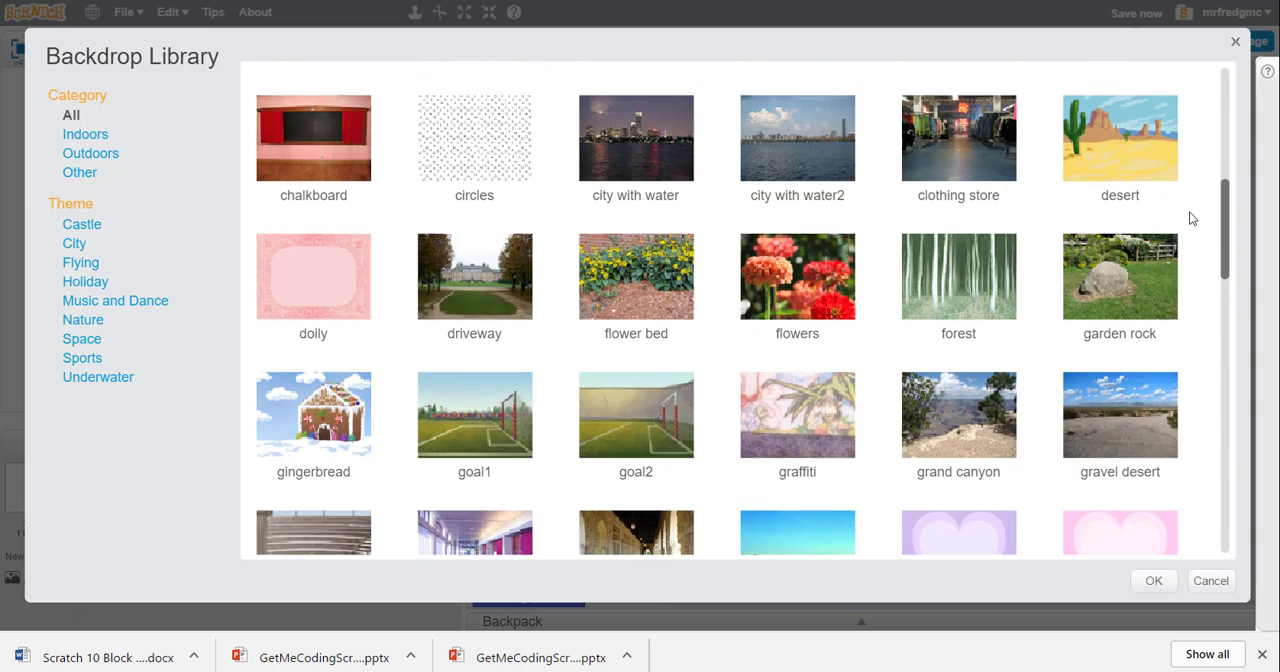
pyautogui.scroll(3, 1192, 218)
pyautogui.scroll(3, 1195, 190)
pyautogui.scroll(3, 1198, 160)
pyautogui.scroll(2, 1201, 131)
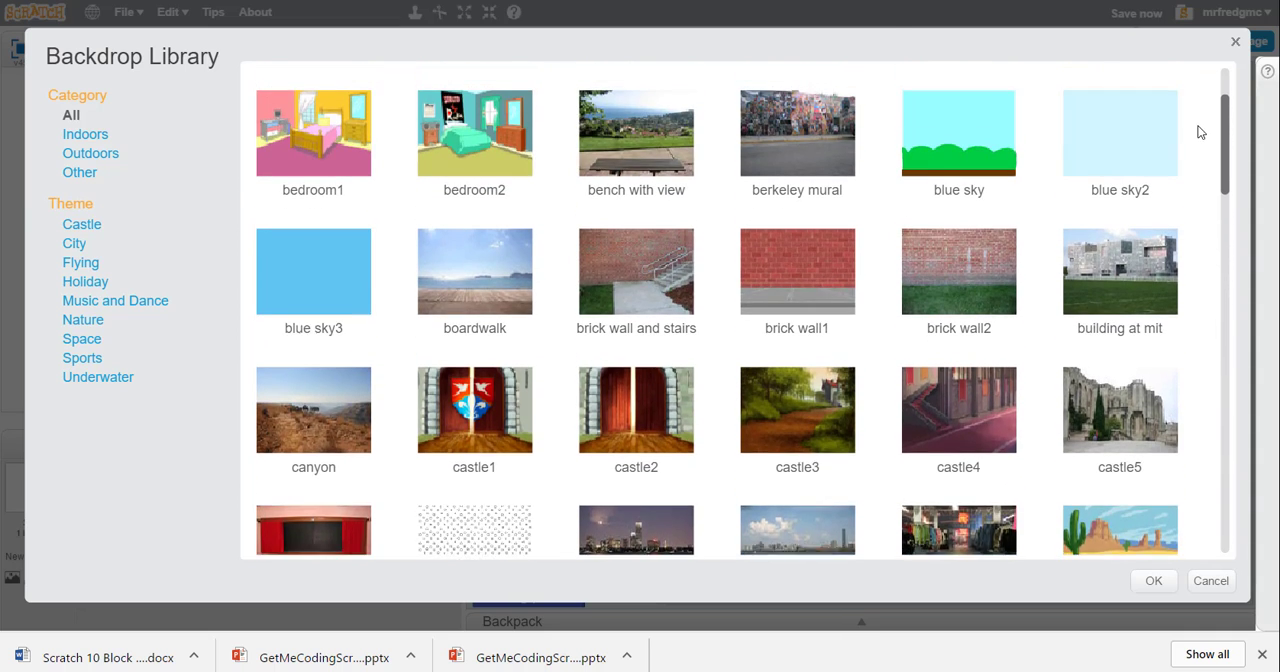
pyautogui.scroll(1, 1201, 131)
pyautogui.click(486, 289)
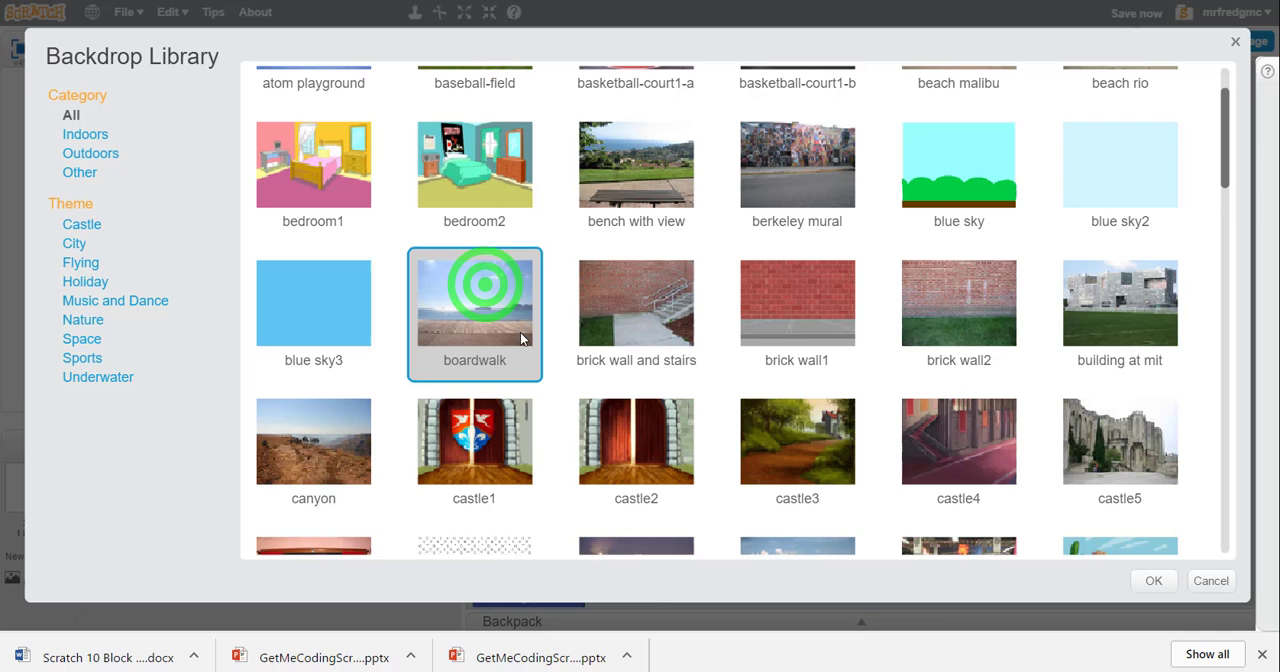
pyautogui.click(1153, 580)
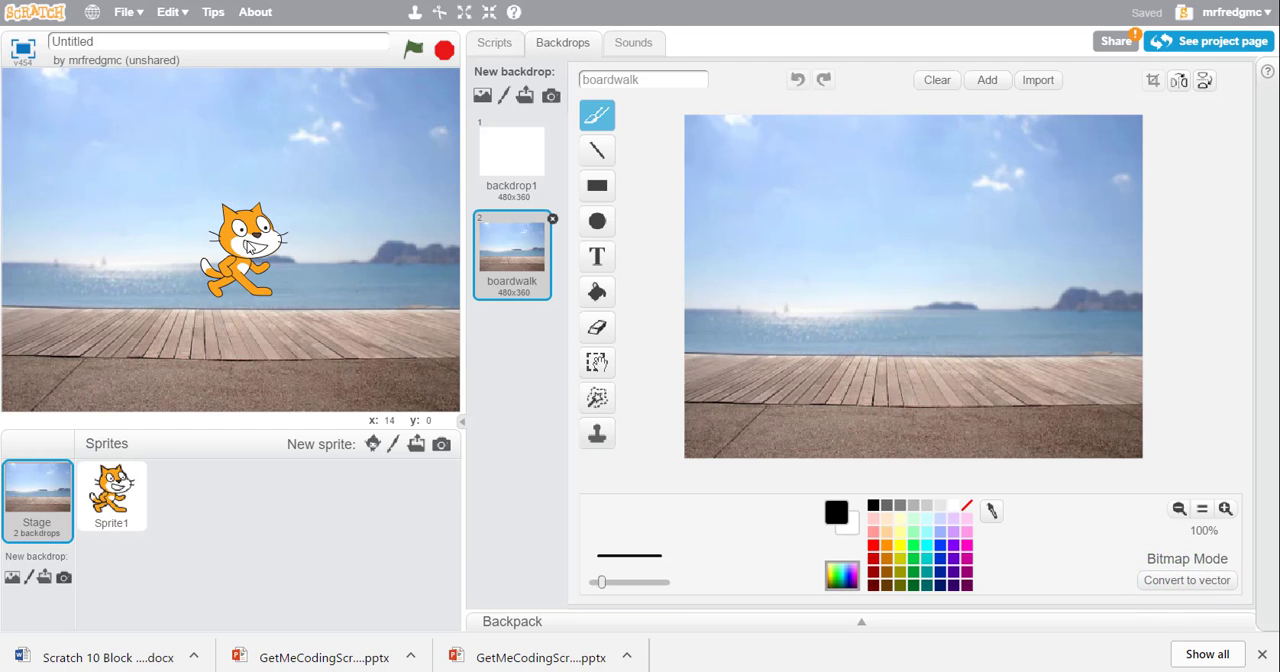
# Place the cat lower left on the boardwalk and show its empty Scripts area.
pyautogui.moveTo(248, 250); pyautogui.dragTo(231, 280)
pyautogui.click(231, 280)
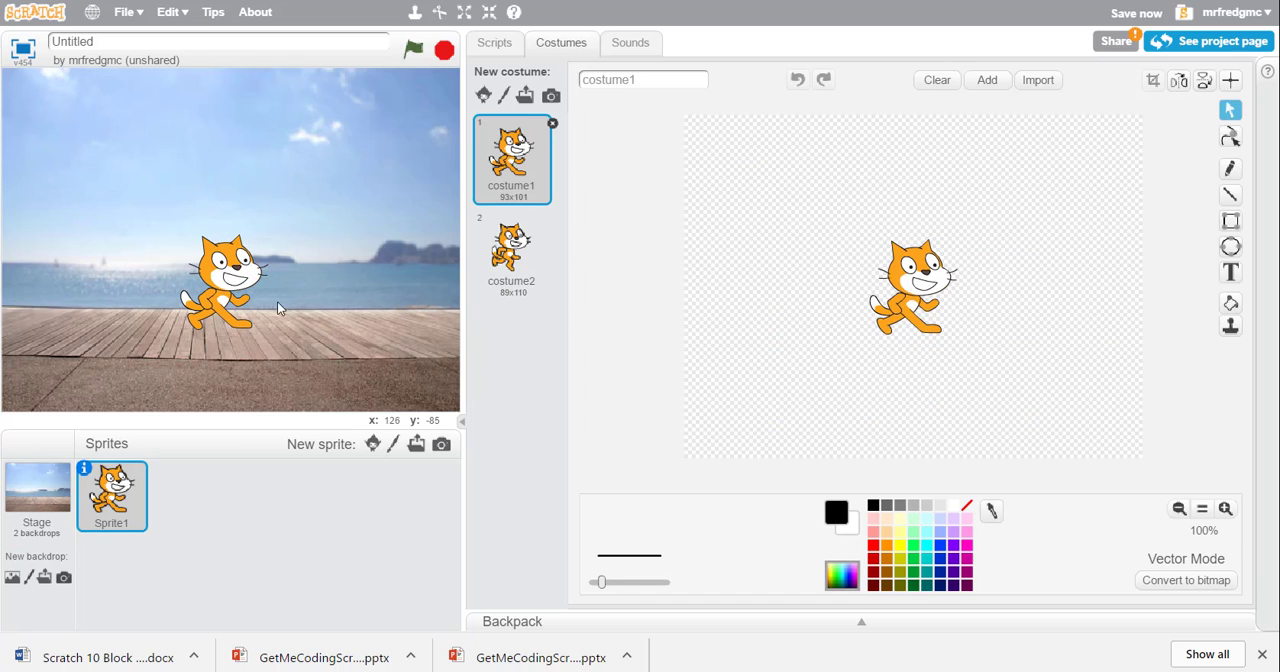
pyautogui.moveTo(236, 274); pyautogui.dragTo(215, 280)
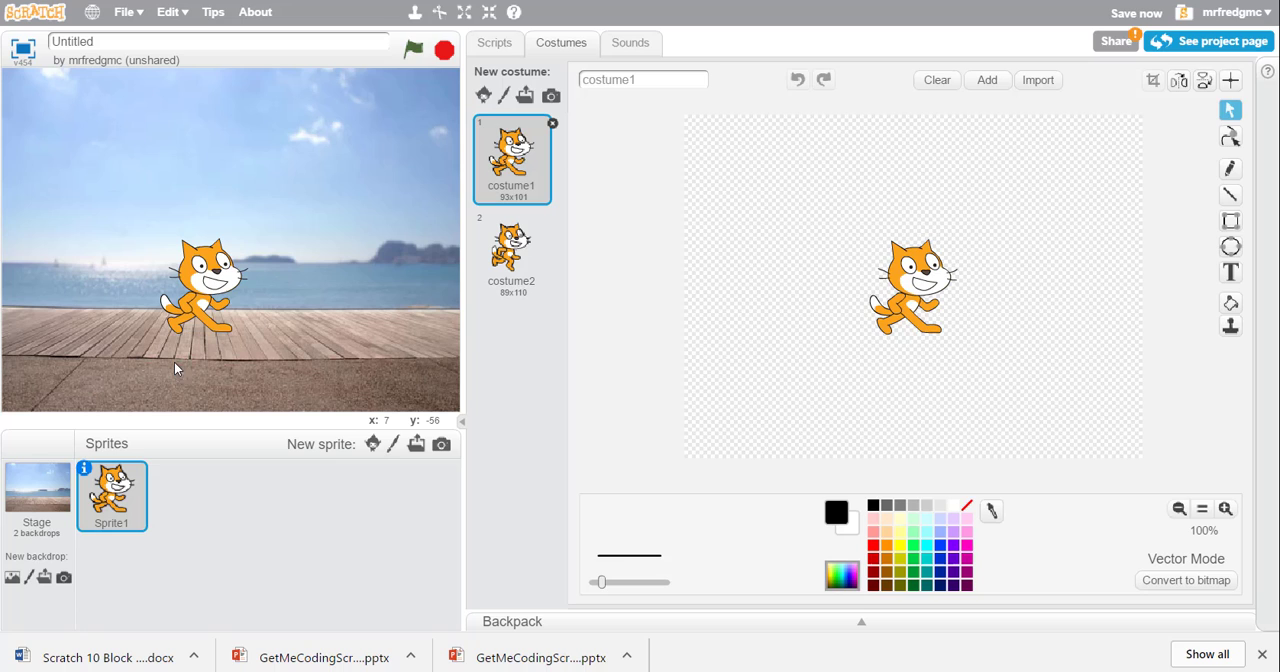
pyautogui.click(204, 264)
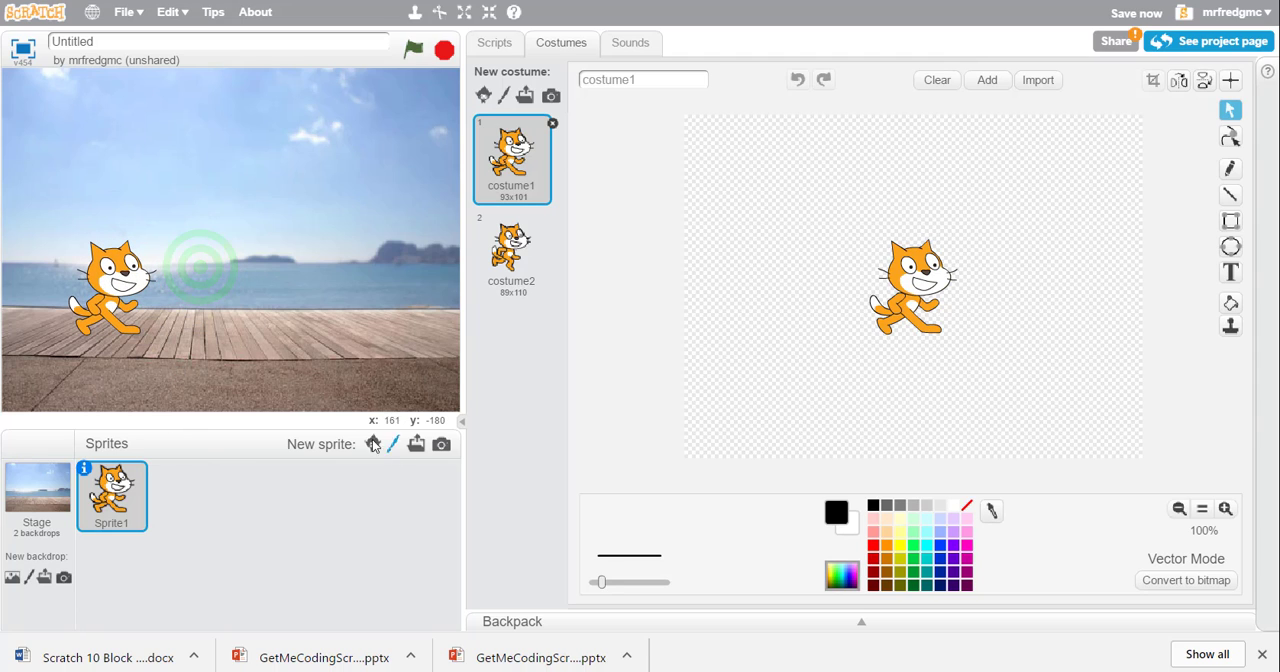
pyautogui.click(494, 42)
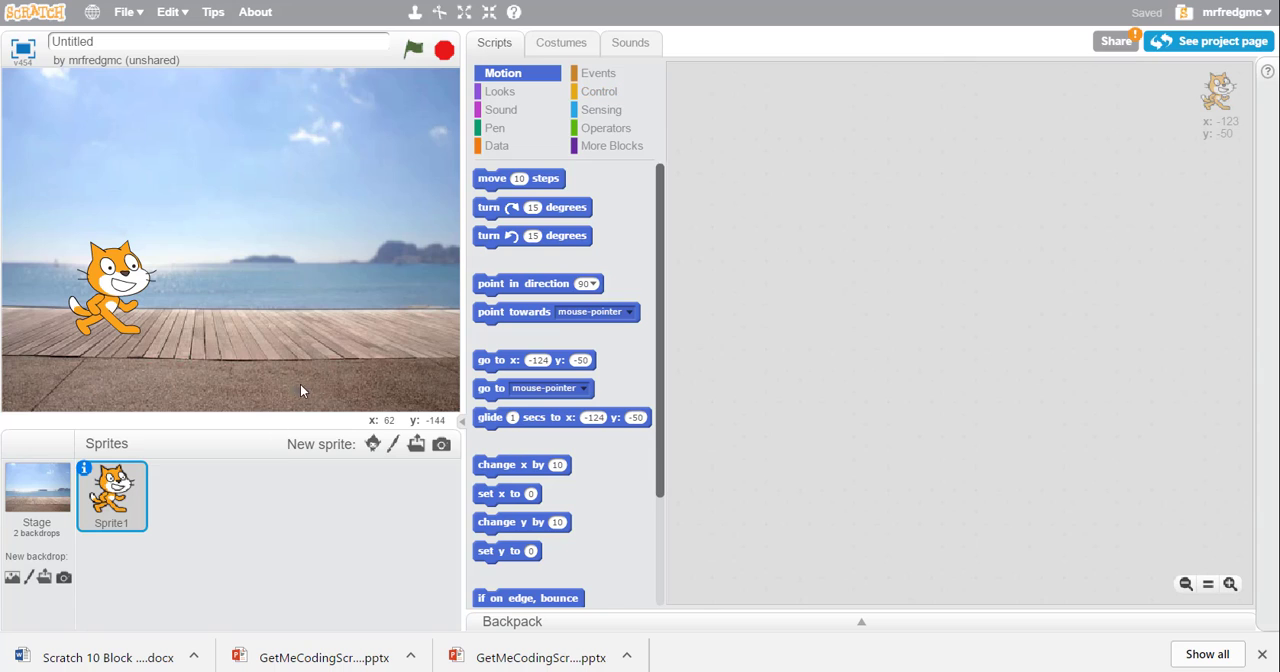
# Begin the script with 'when flag clicked' followed by 'turn right 15 degrees'.
pyautogui.click(600, 92)
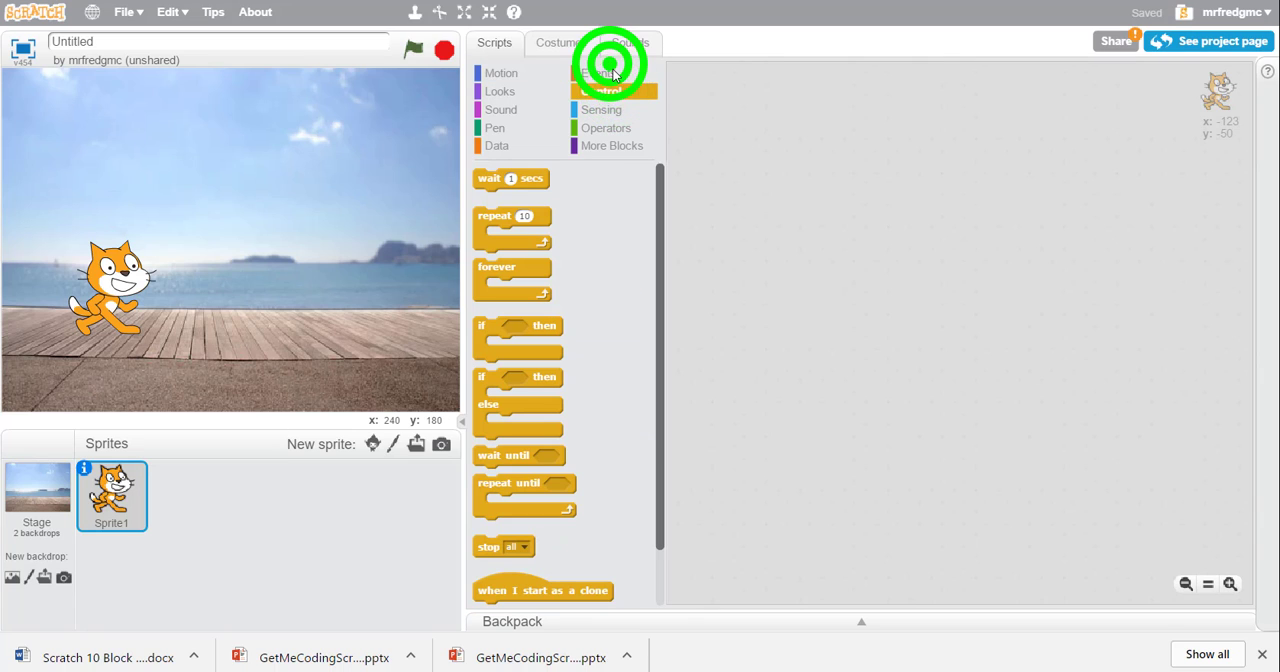
pyautogui.click(612, 74)
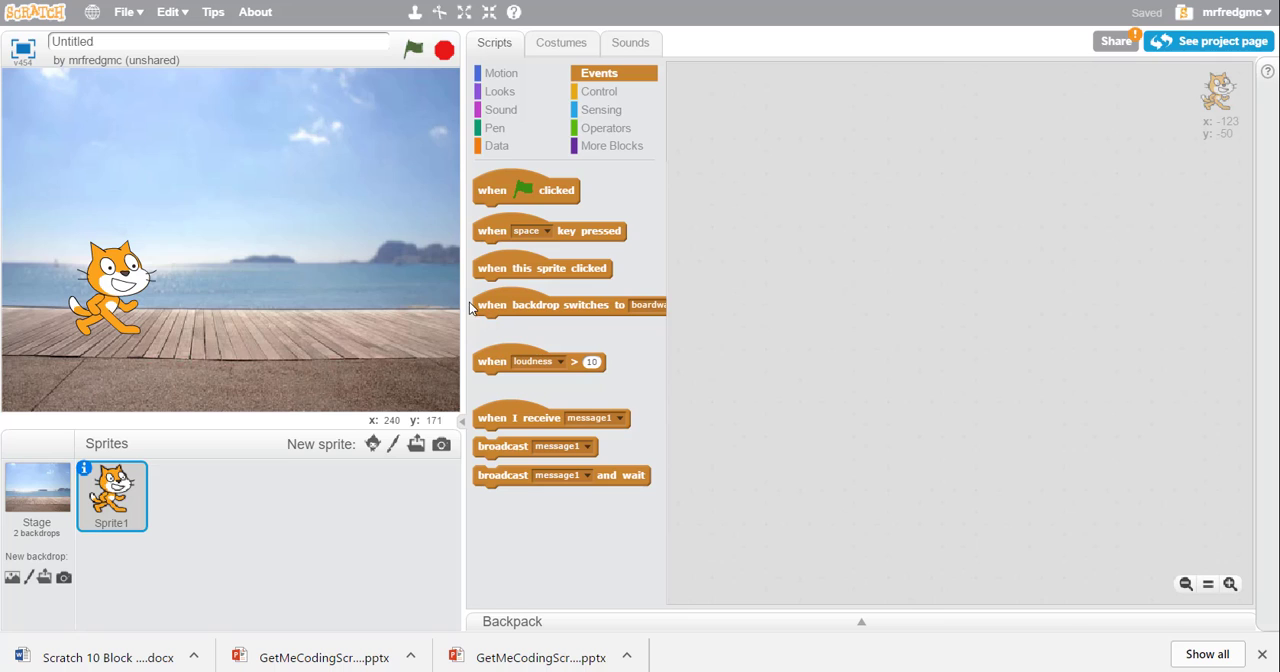
pyautogui.moveTo(505, 190)
pyautogui.mouseDown()
pyautogui.moveTo(762, 186)
pyautogui.moveTo(848, 133)
pyautogui.mouseUp()
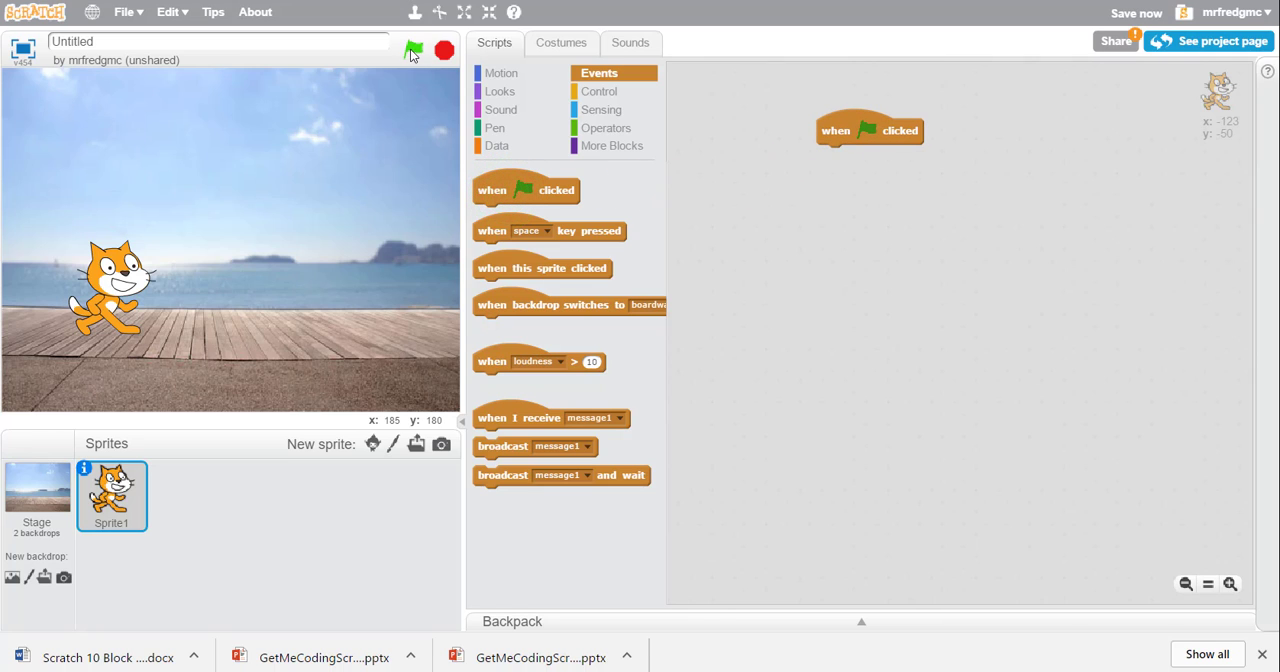
pyautogui.click(501, 73)
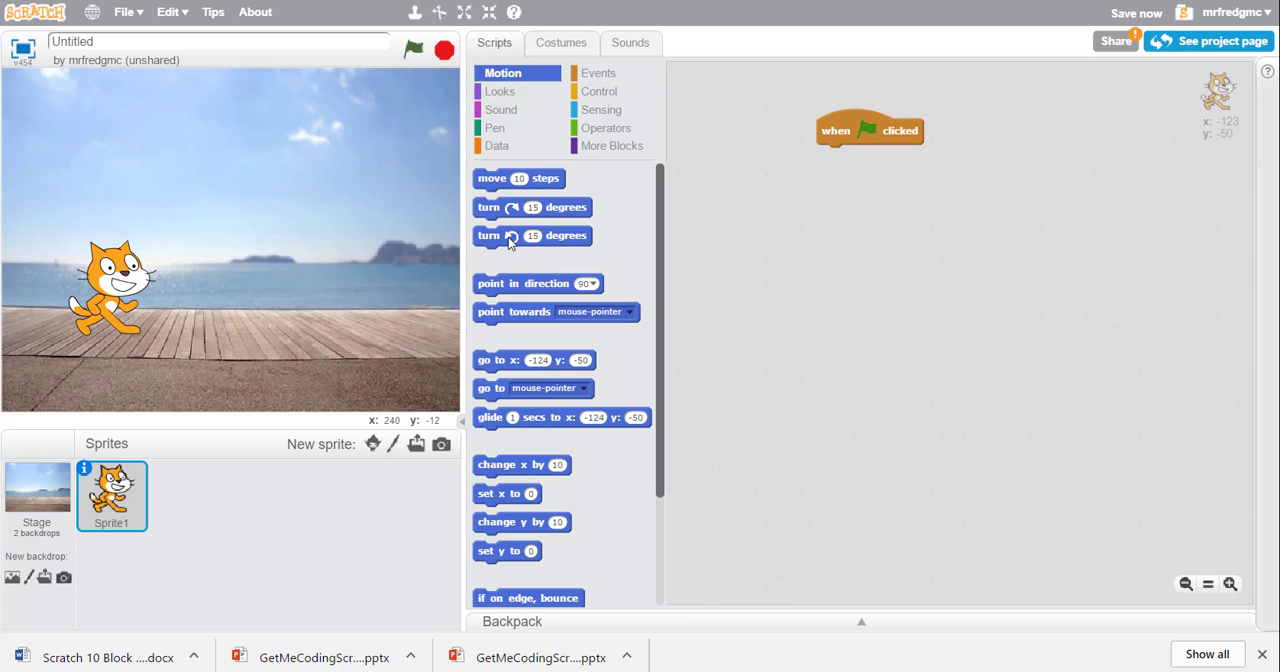
pyautogui.moveTo(492, 207); pyautogui.dragTo(845, 156)
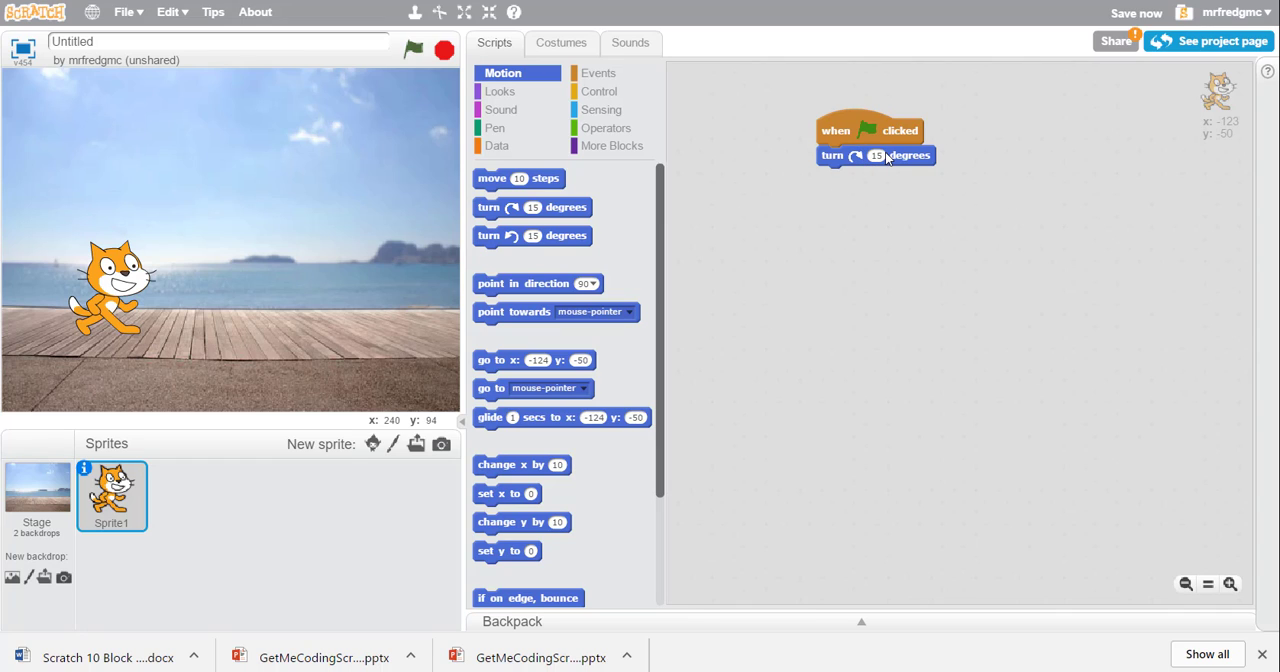
# Snap 'turn left 15 degrees' and 'move 10 steps' under the first turn.
pyautogui.moveTo(495, 236)
pyautogui.mouseDown()
pyautogui.moveTo(900, 194)
pyautogui.moveTo(870, 178)
pyautogui.mouseUp()
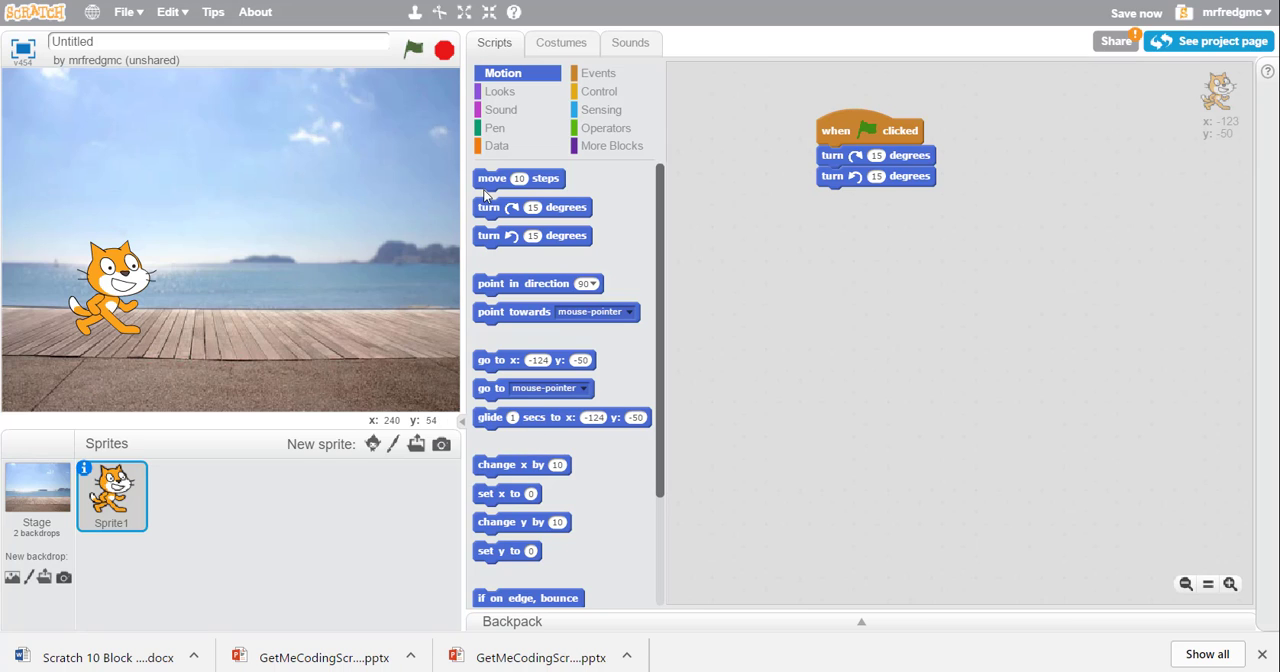
pyautogui.moveTo(490, 178); pyautogui.dragTo(845, 222)
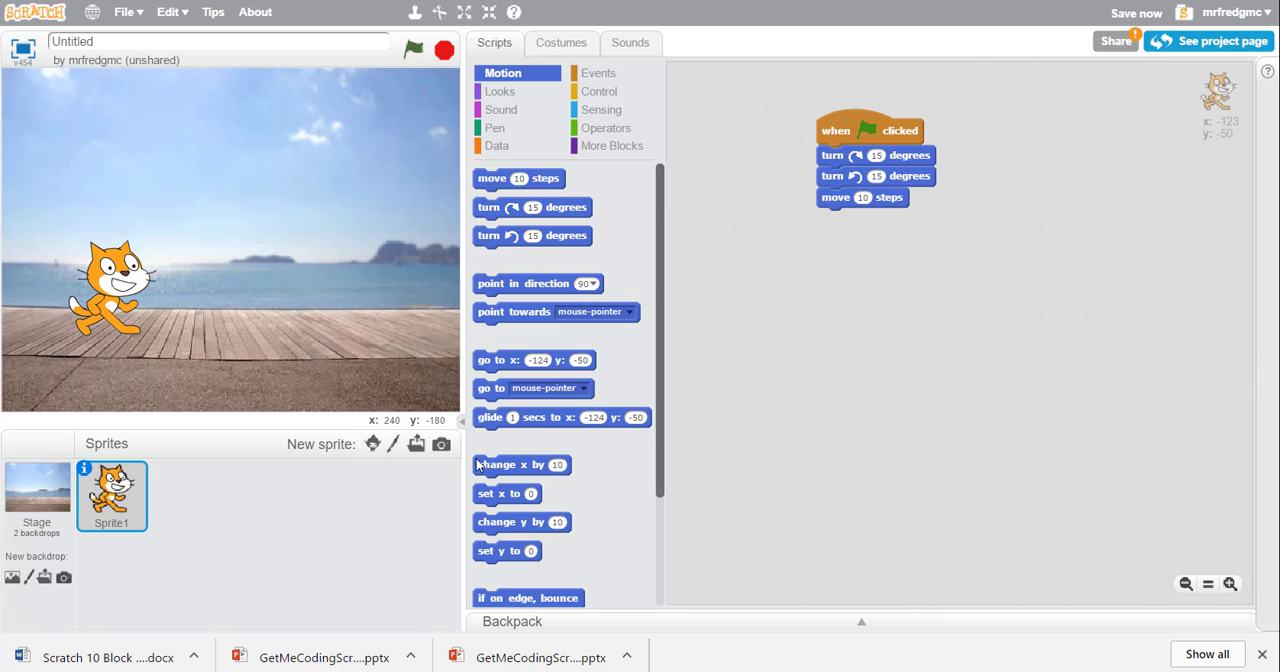
# End the script with 'glide 1 secs to x: -124 y: -50' under the move block.
pyautogui.moveTo(494, 418)
pyautogui.mouseDown()
pyautogui.moveTo(746, 398)
pyautogui.moveTo(832, 228)
pyautogui.mouseUp()
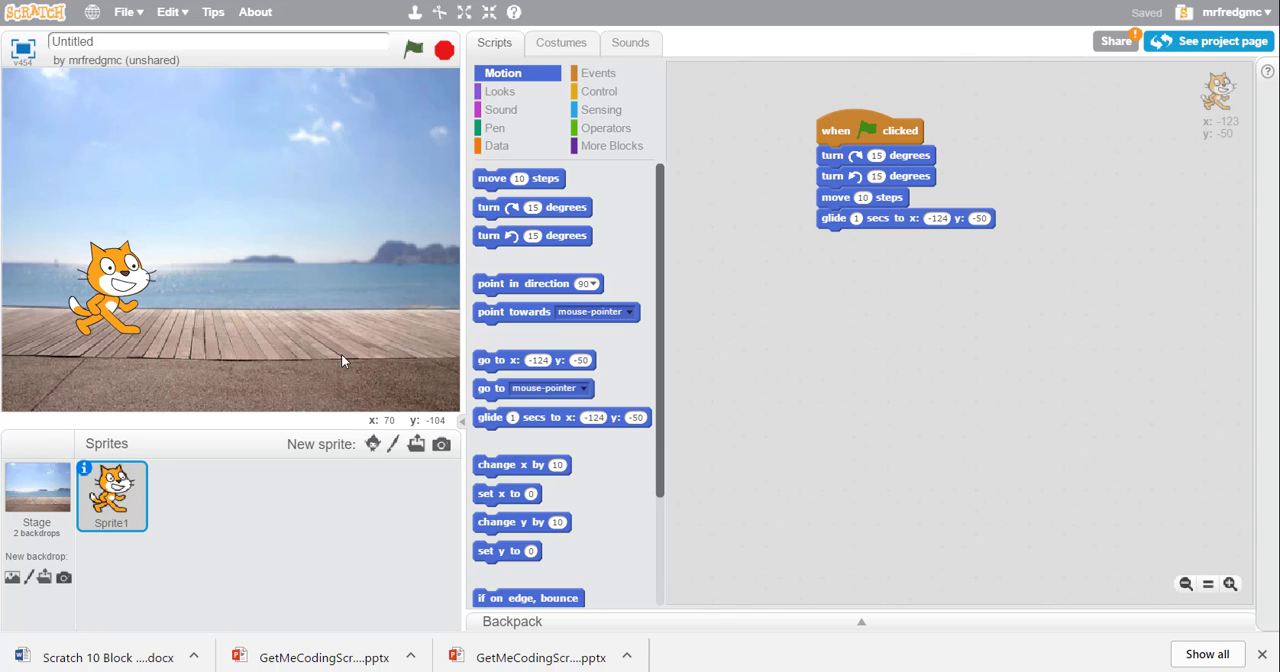
# Remove the minus signs so the glide targets x: 124, y: 50.
pyautogui.click(936, 218)
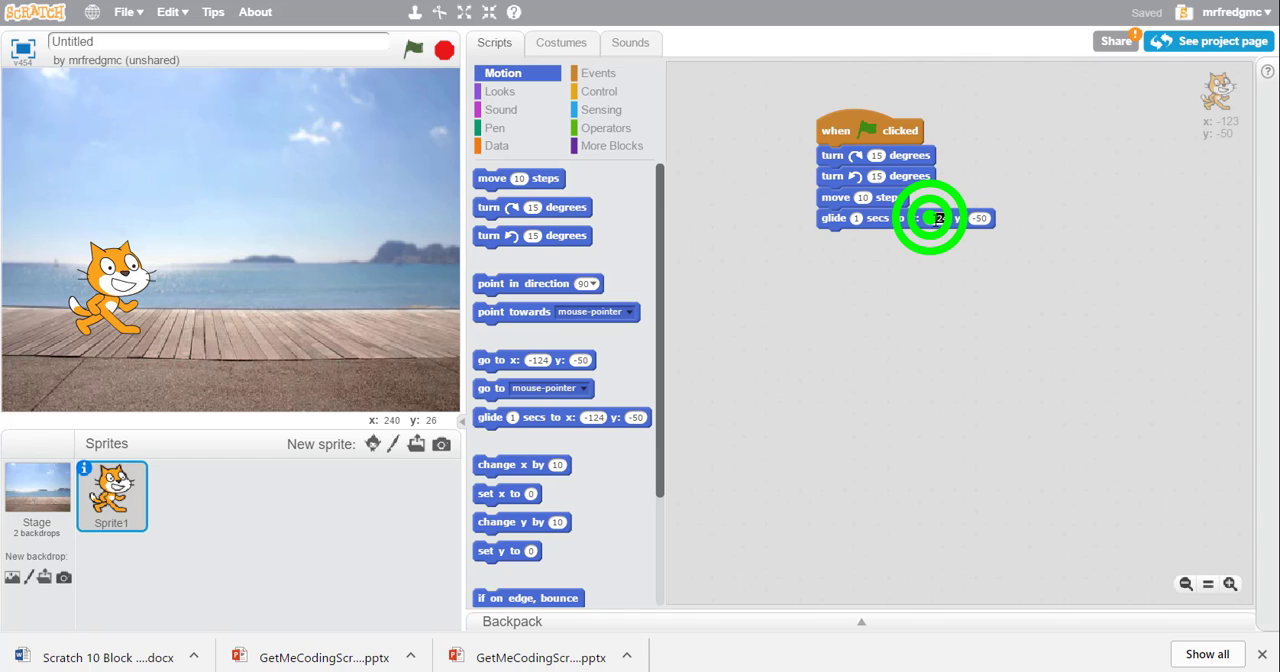
pyautogui.click(937, 218)
pyautogui.click(933, 219)
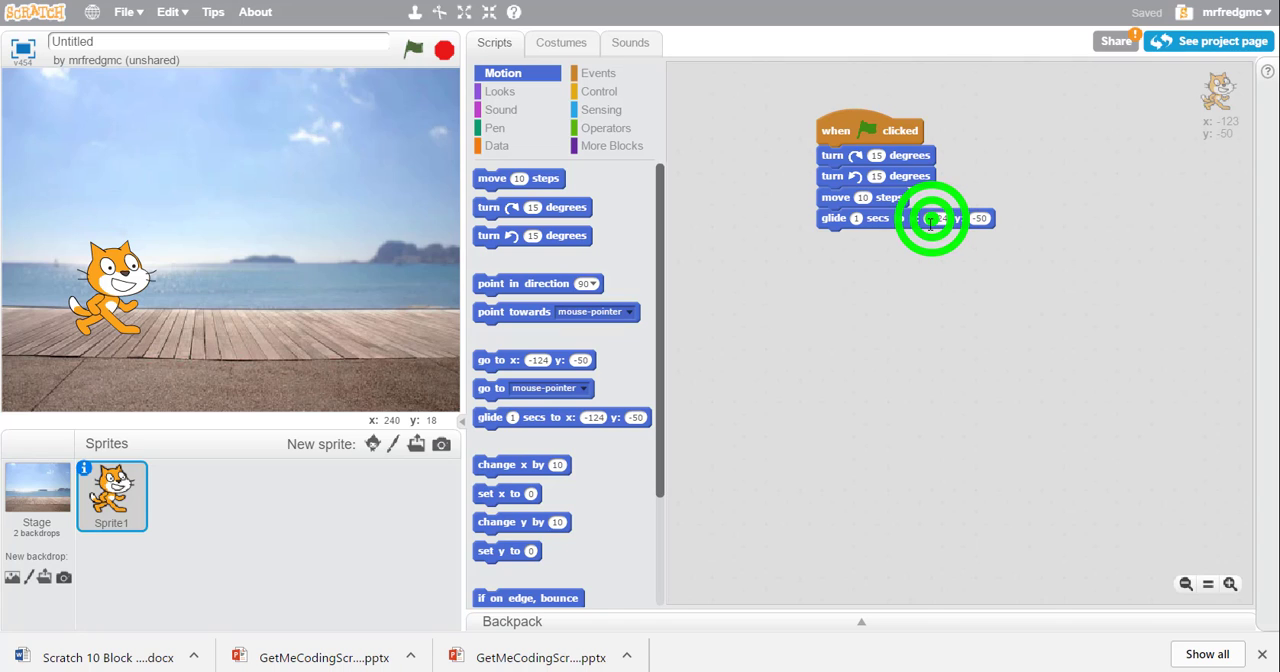
pyautogui.press('Delete')
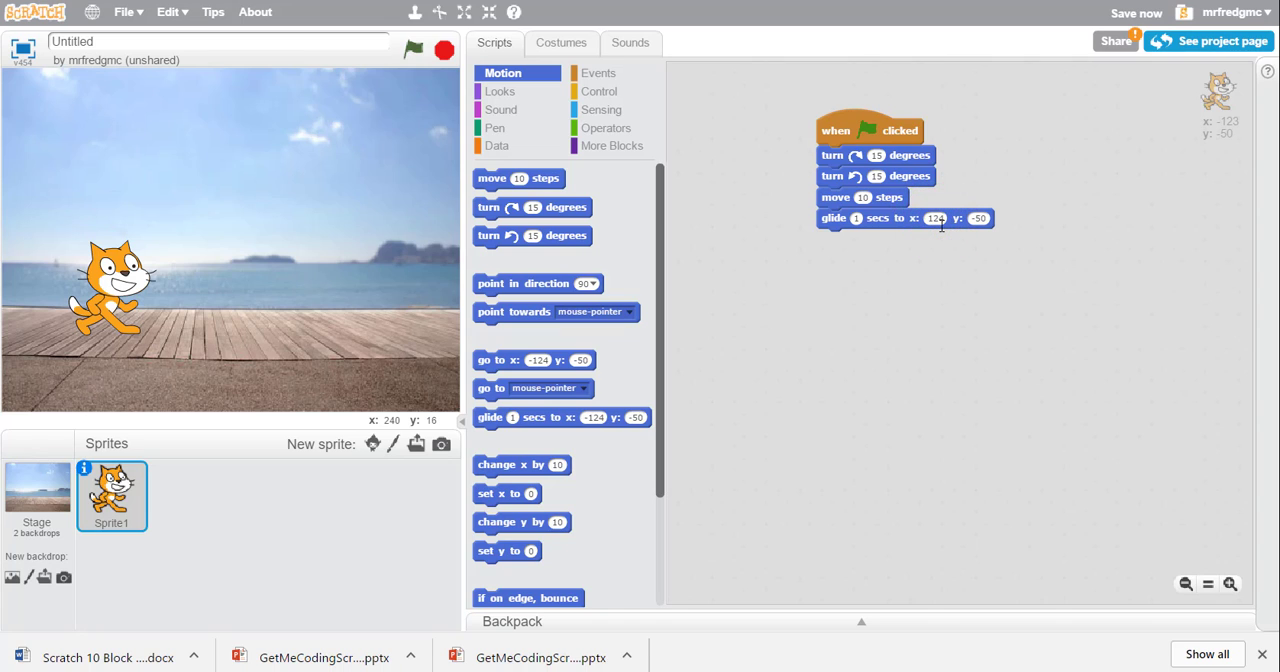
pyautogui.click(977, 219)
pyautogui.press('Delete')
# Run the project with the green flag, watch the cat glide, then stop it.
pyautogui.click(413, 50)
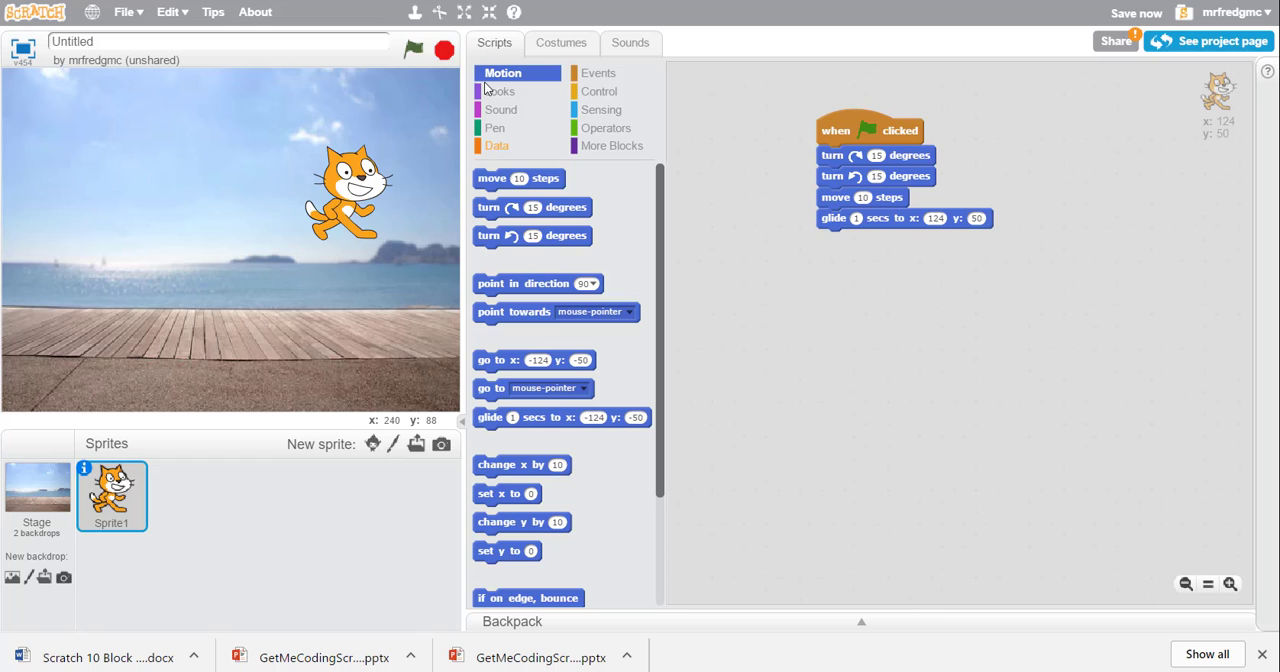
pyautogui.click(445, 50)
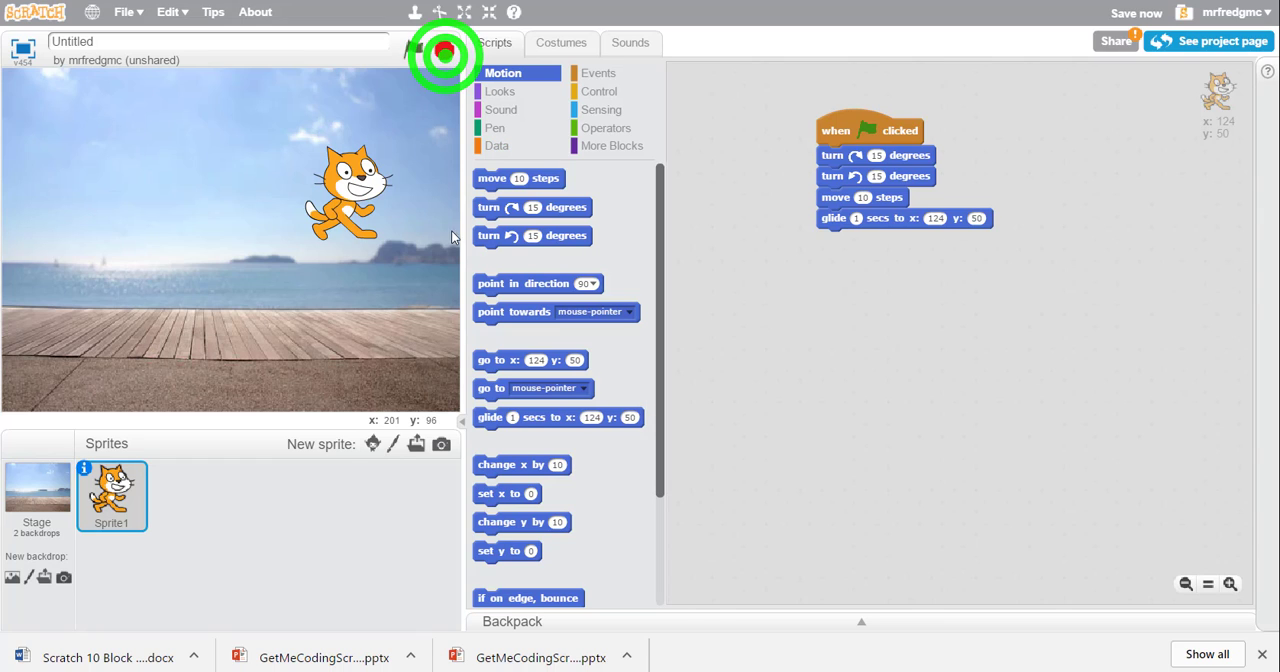